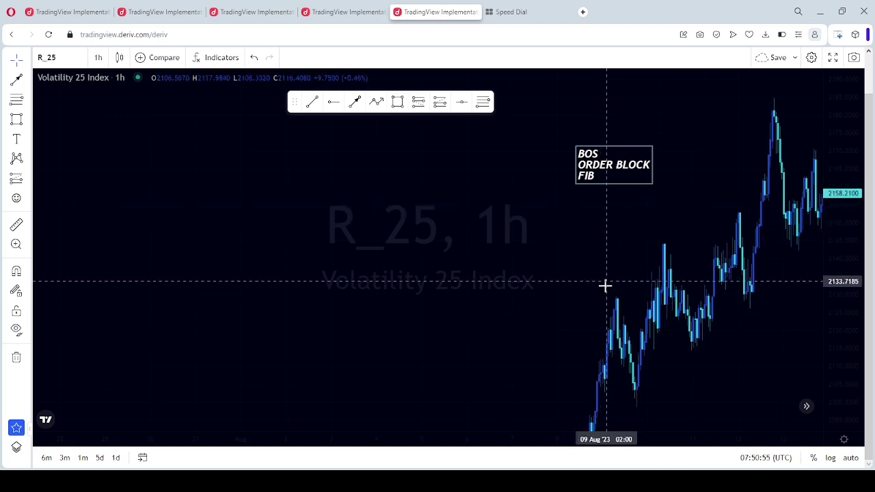
Zoom into the R_25 1h chart around the swing high near 2129
scroll(582, 287, up, 5)
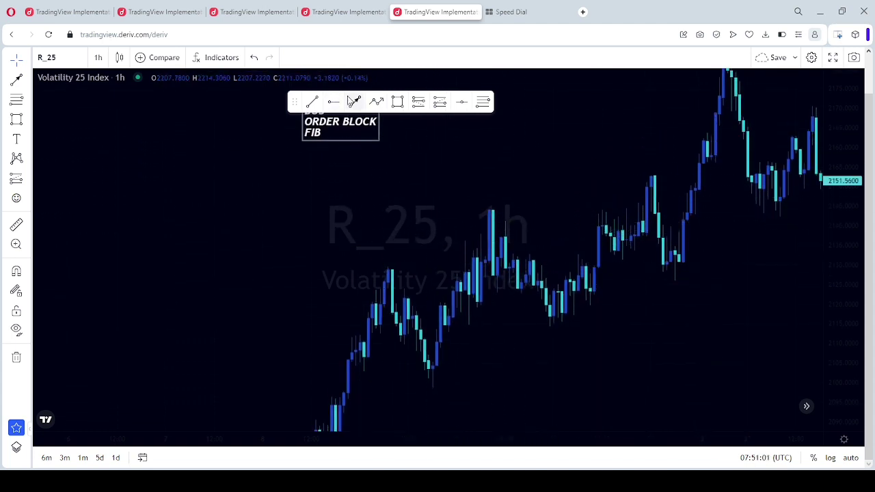
Draw a dashed arrow from the 2129 swing high to the breaking candle and label it BOS
click(389, 268)
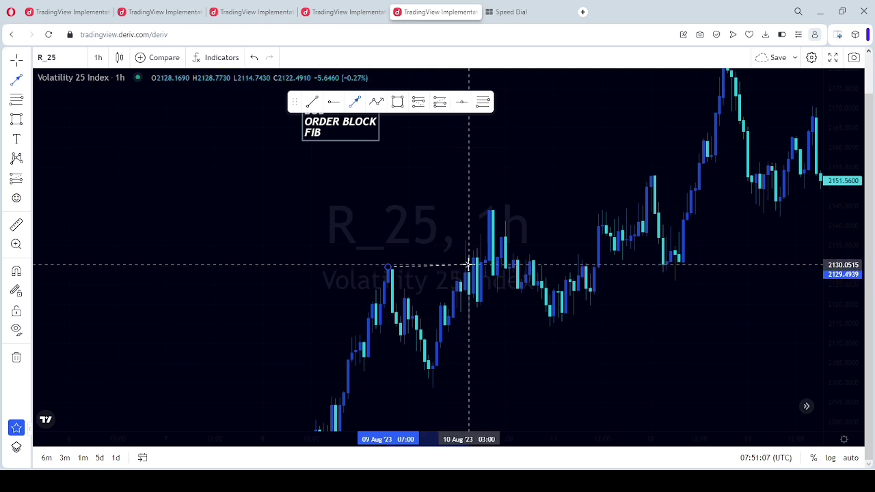
click(468, 266)
click(287, 138)
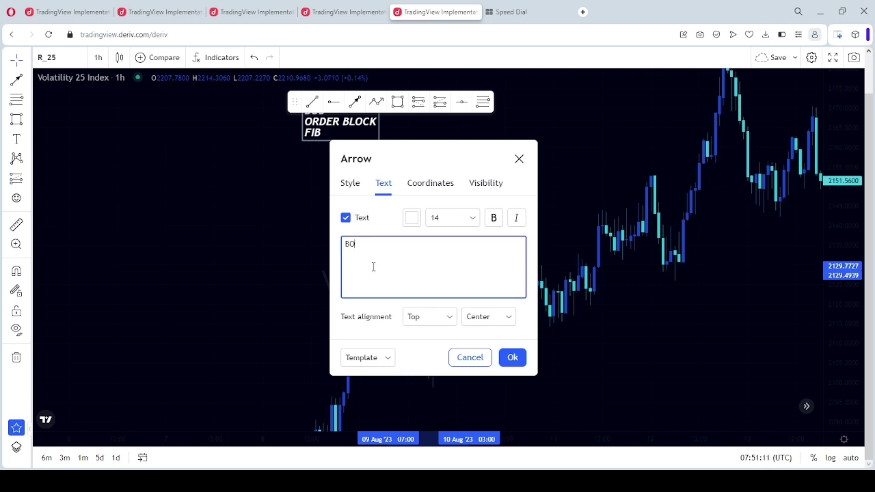
click(512, 358)
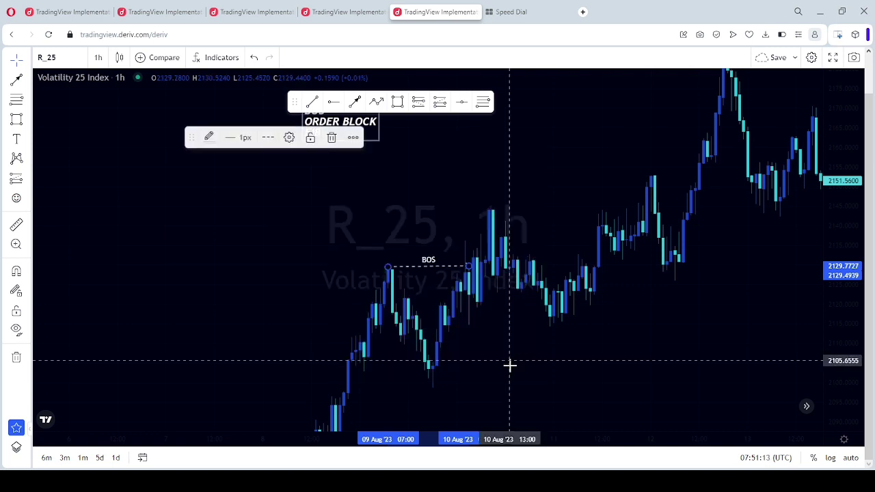
drag(468, 343, 440, 302)
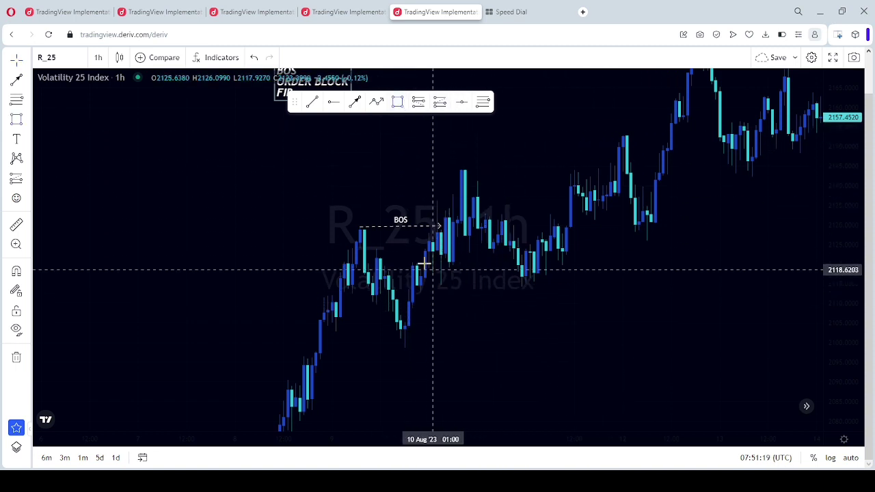
Draw a grey order-block box from 09 Aug 21:00 to 11 Aug, spanning about 2113–2120
mouse_move(417, 263)
mouse_down()
mouse_move(531, 270)
mouse_move(553, 276)
mouse_move(551, 290)
mouse_up()
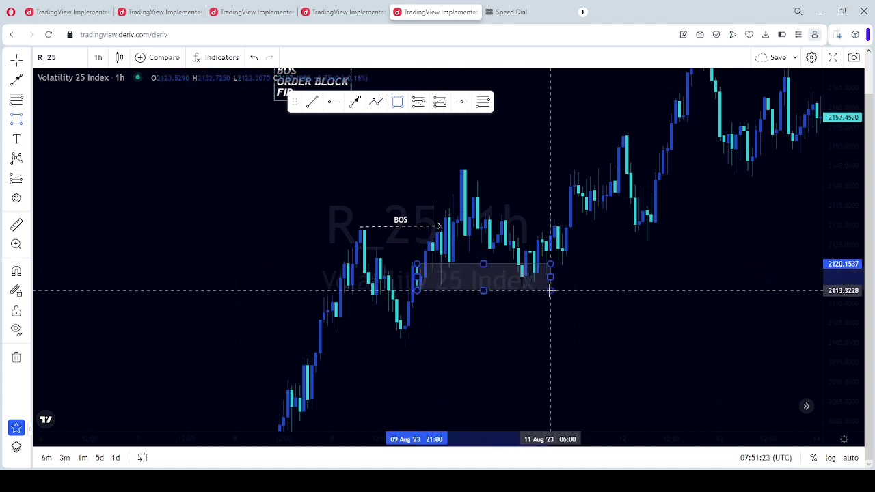
click(578, 281)
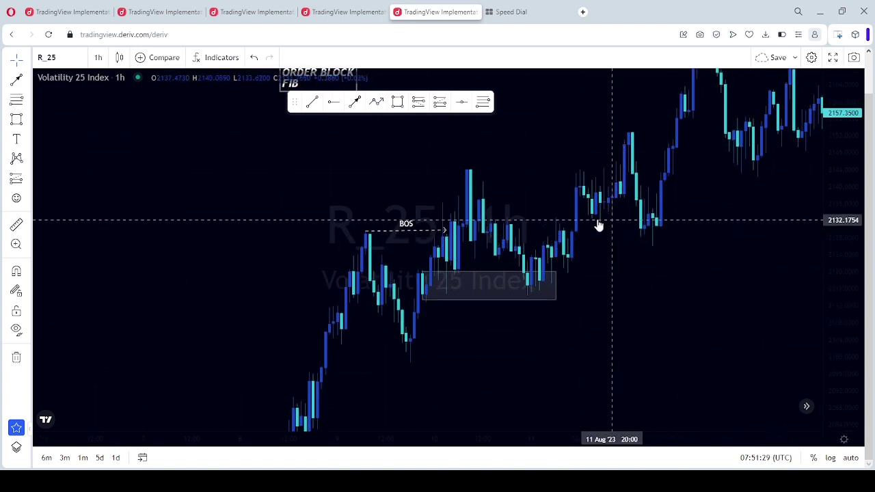
mouse_move(590, 223)
mouse_down()
mouse_move(555, 215)
mouse_move(615, 221)
mouse_up()
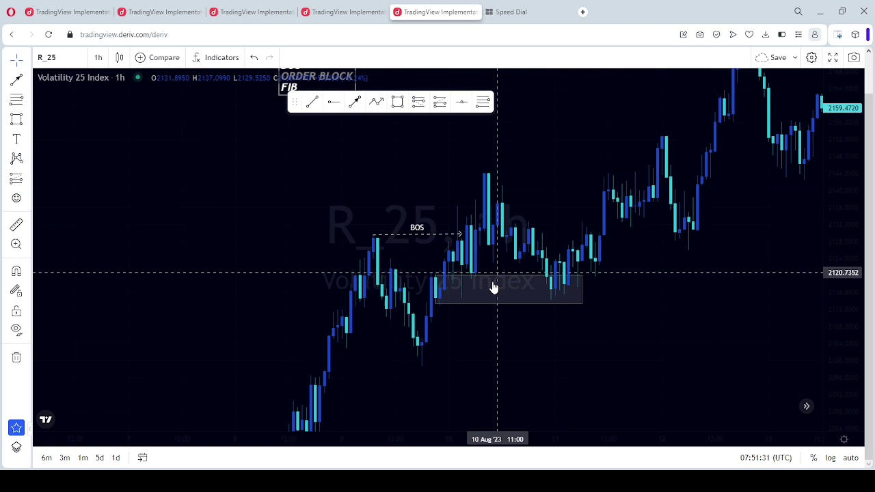
click(439, 288)
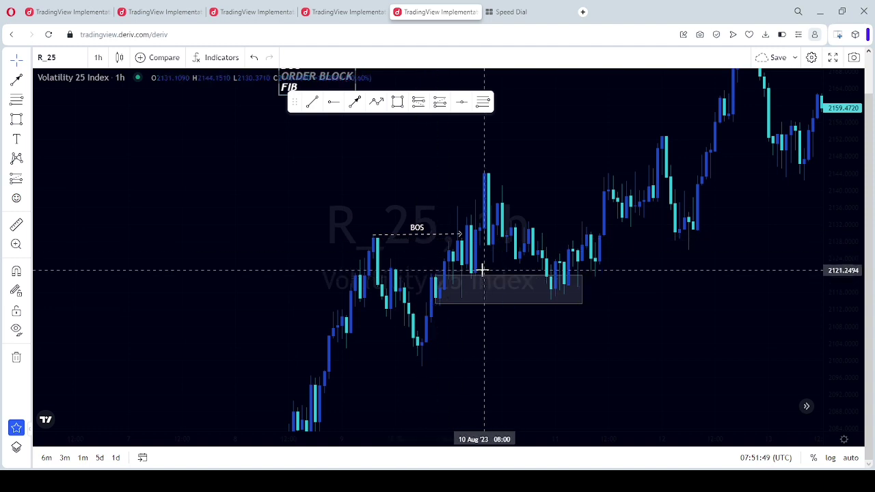
scroll(487, 269, down, 1)
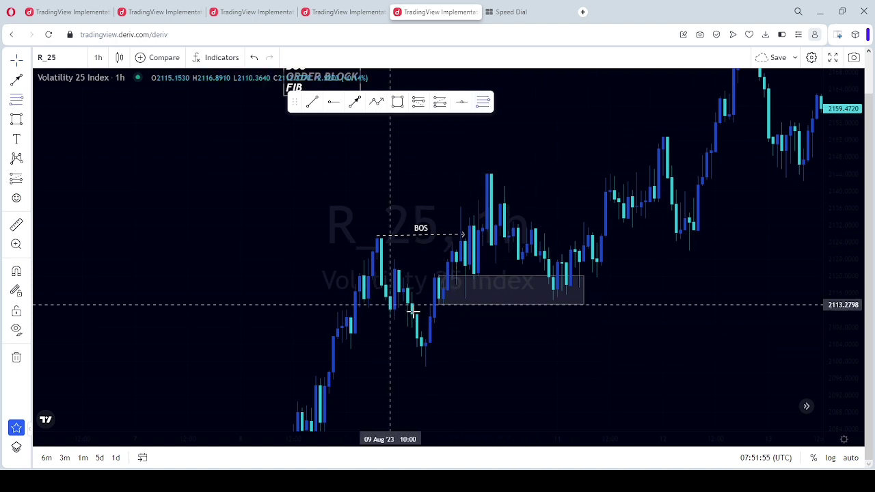
Draw a Fibonacci retracement from the 2098.4976 swing low to the 2143.8726 high
click(425, 367)
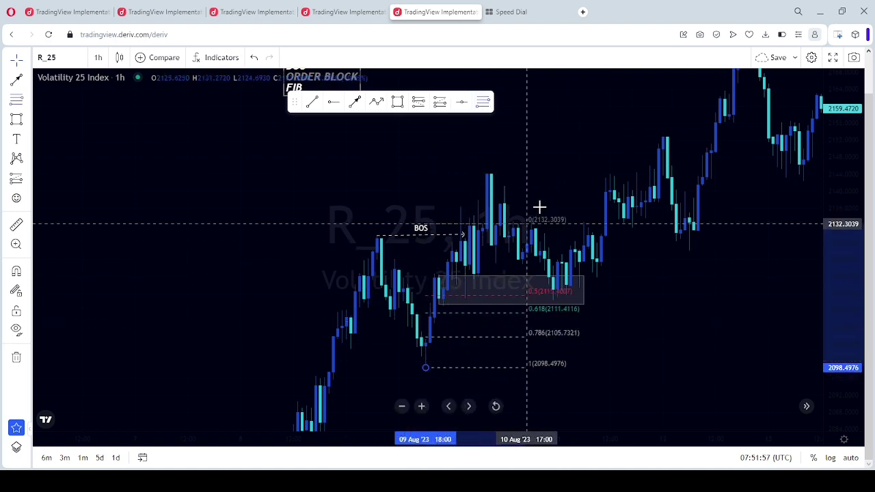
click(564, 174)
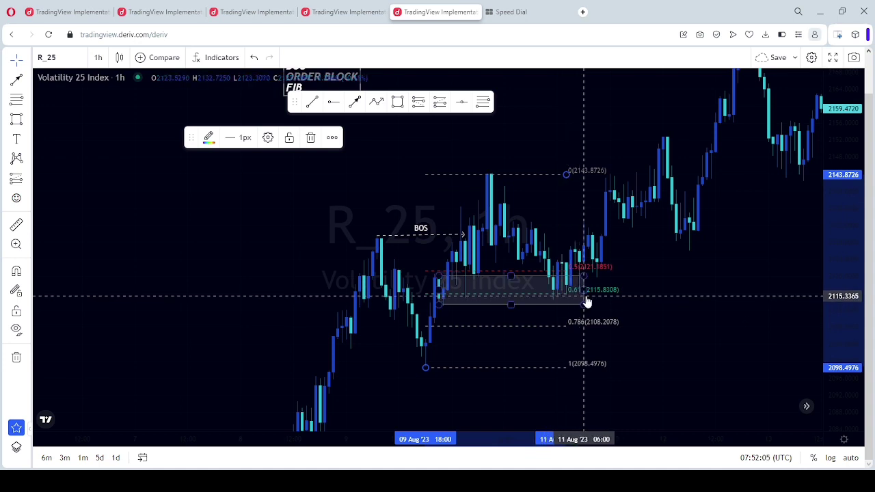
drag(588, 304, 567, 286)
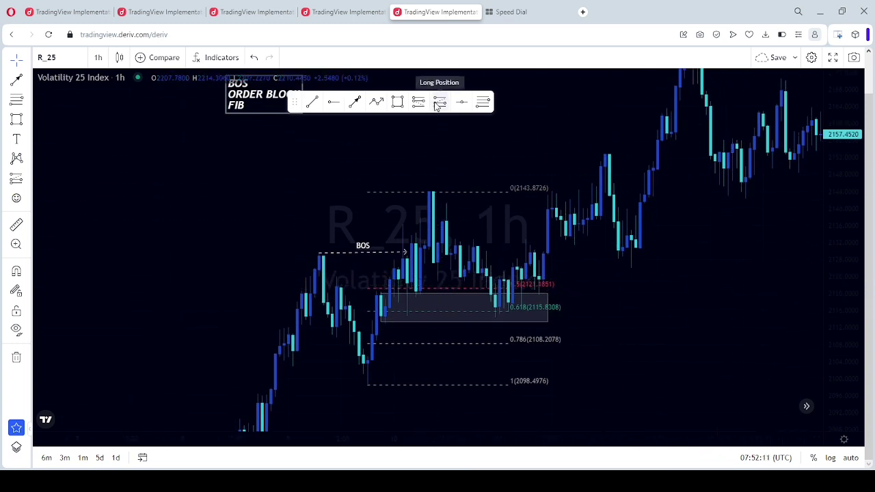
Add a long position: entry 2120.22, stop 2112.51, target 2143.87, risk/reward 3.07
click(518, 293)
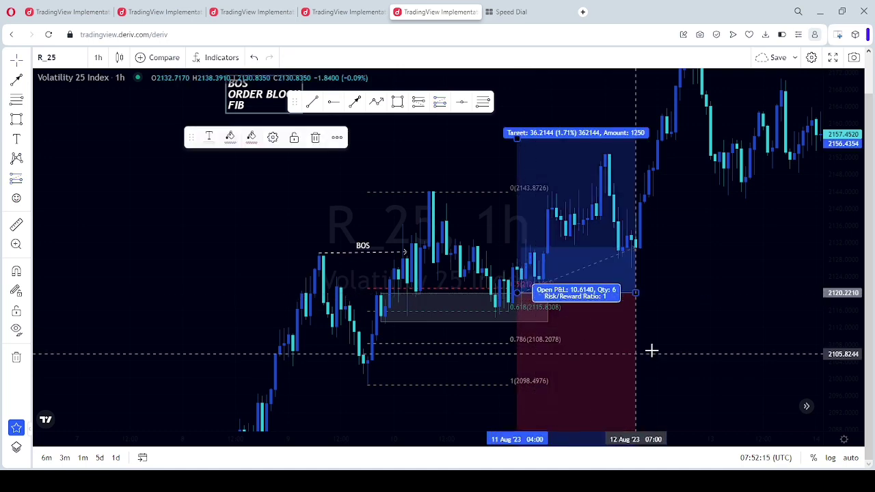
drag(650, 352, 634, 289)
drag(500, 389, 500, 263)
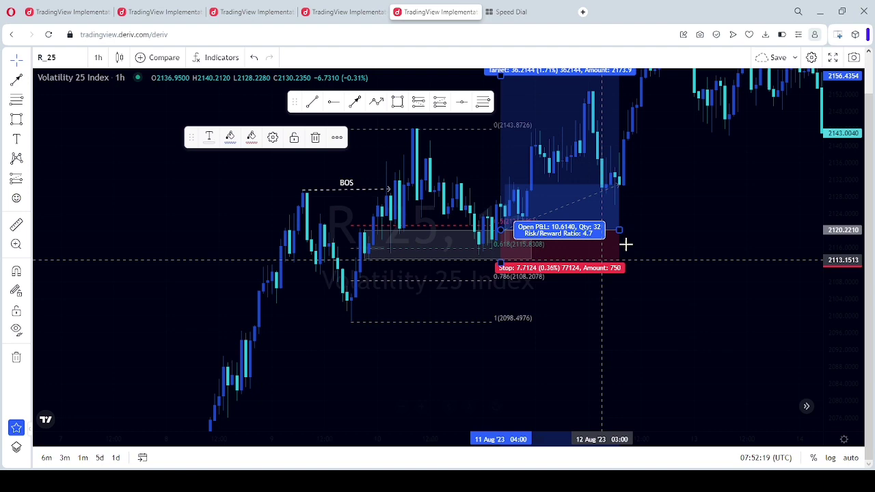
drag(625, 244, 577, 336)
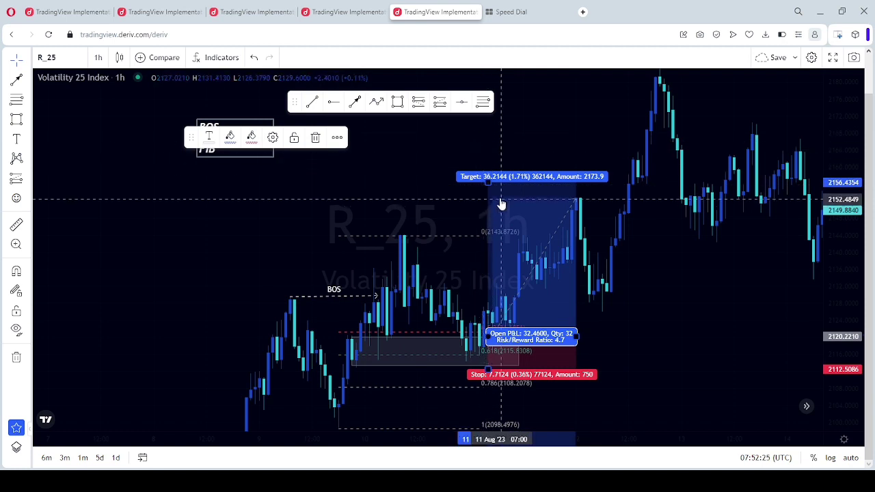
drag(490, 183, 488, 236)
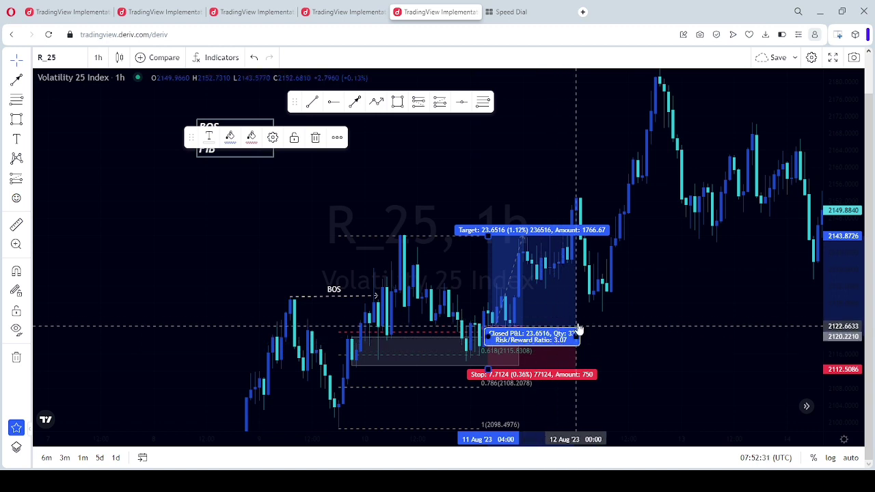
drag(573, 333, 517, 337)
drag(573, 298, 540, 320)
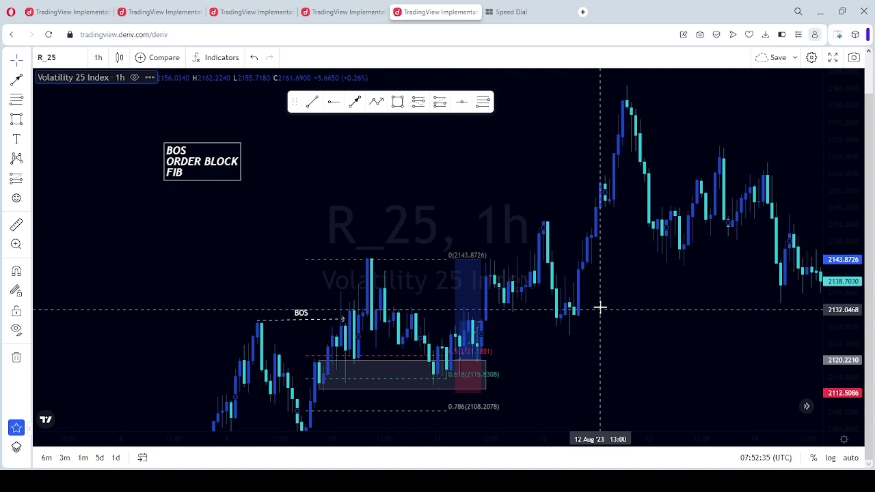
Draw a second BOS line from the 2152.93 swing high to the breaking candle
scroll(571, 264, up, 4)
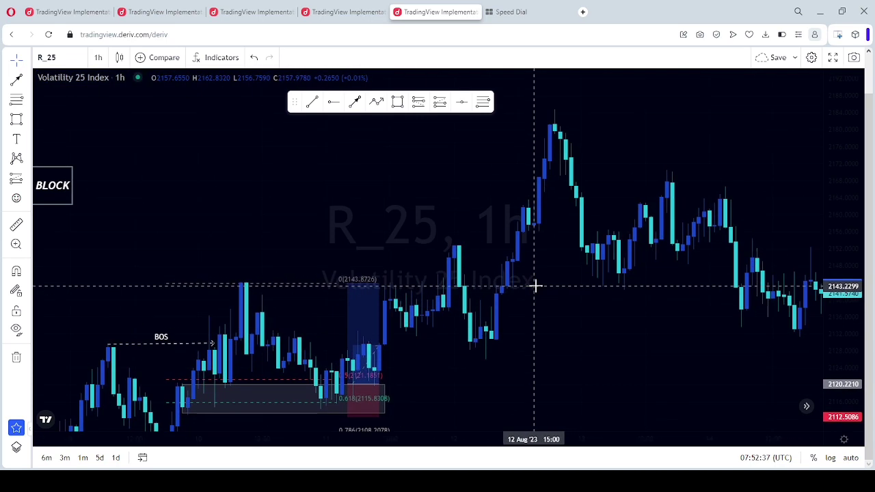
drag(851, 280, 831, 236)
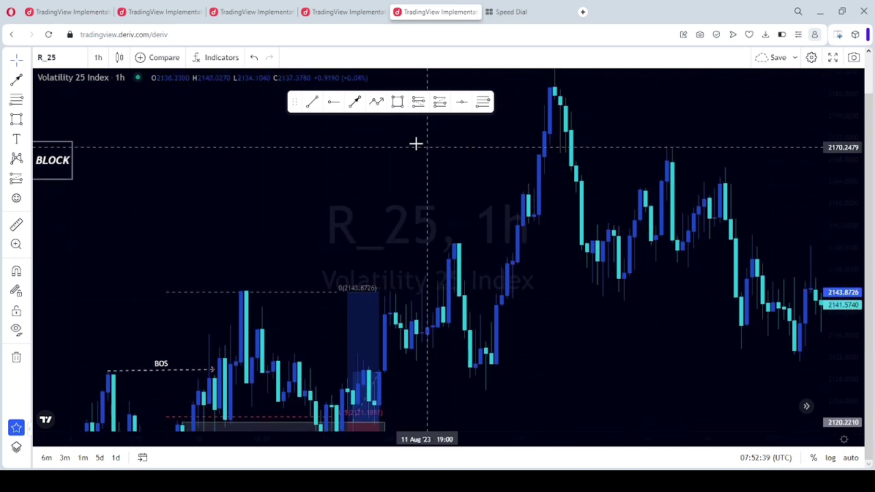
click(355, 101)
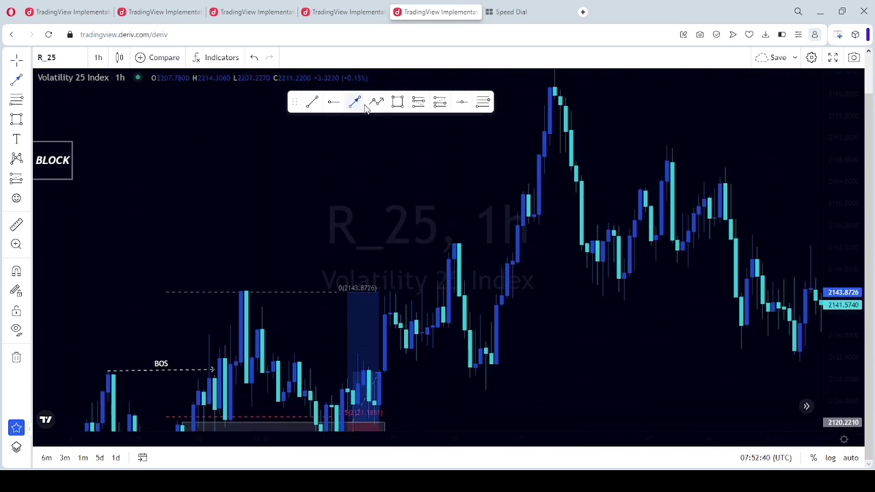
click(455, 239)
click(512, 242)
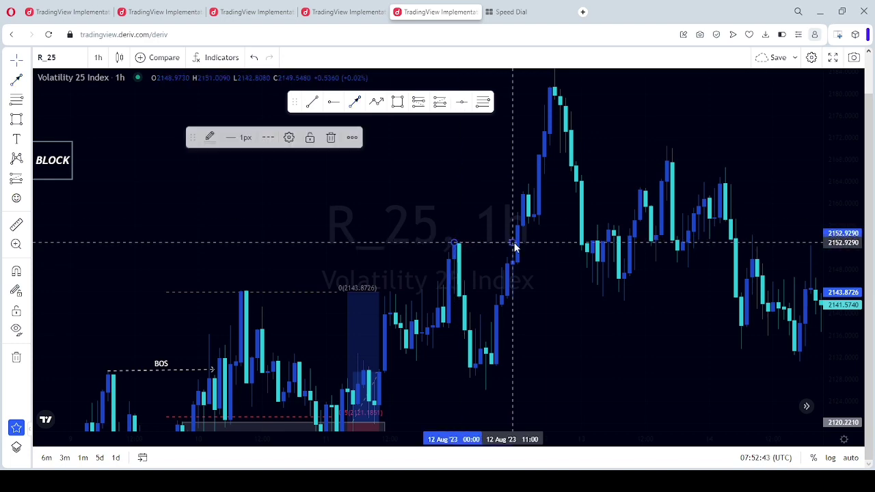
drag(561, 279, 508, 248)
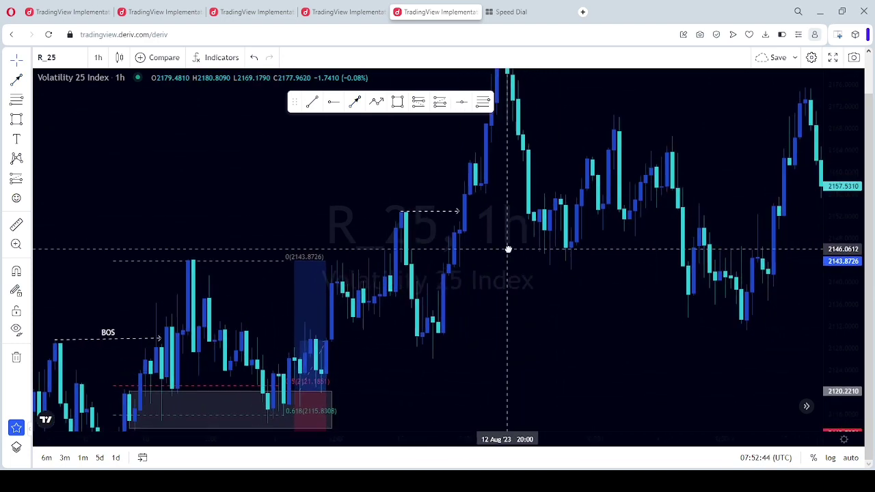
Box the new order block from 12 Aug 08:00 to 14 Aug 17:00, around 2129–2138
click(398, 102)
click(454, 293)
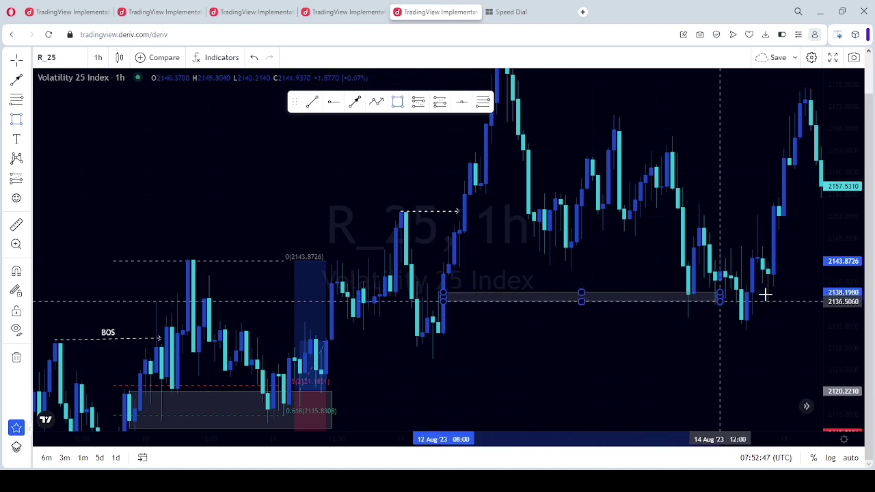
click(747, 345)
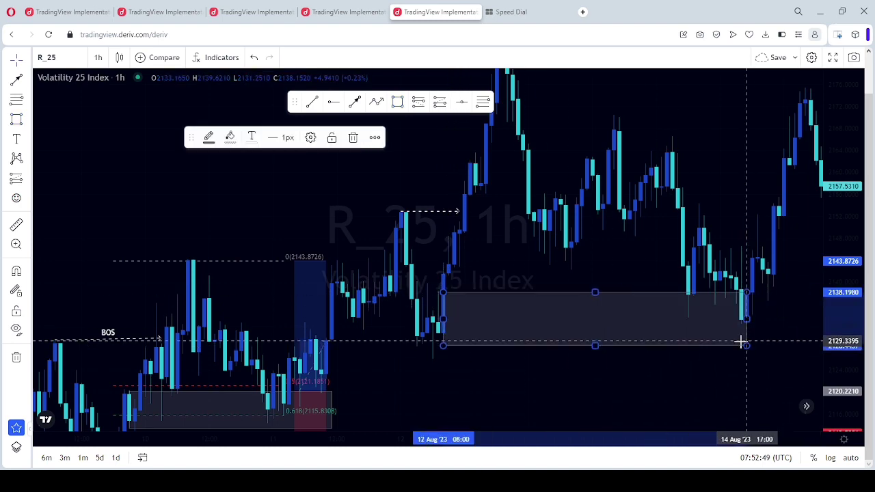
drag(617, 248, 444, 295)
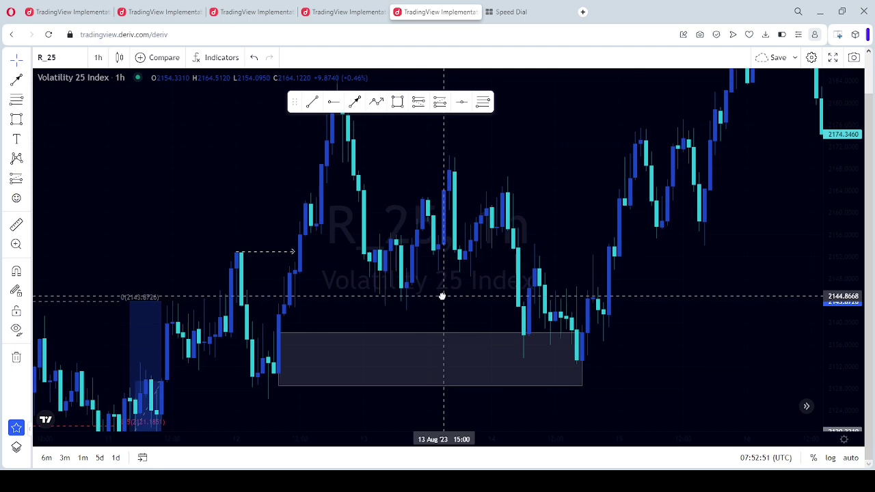
drag(632, 260, 587, 265)
scroll(557, 224, down, 2)
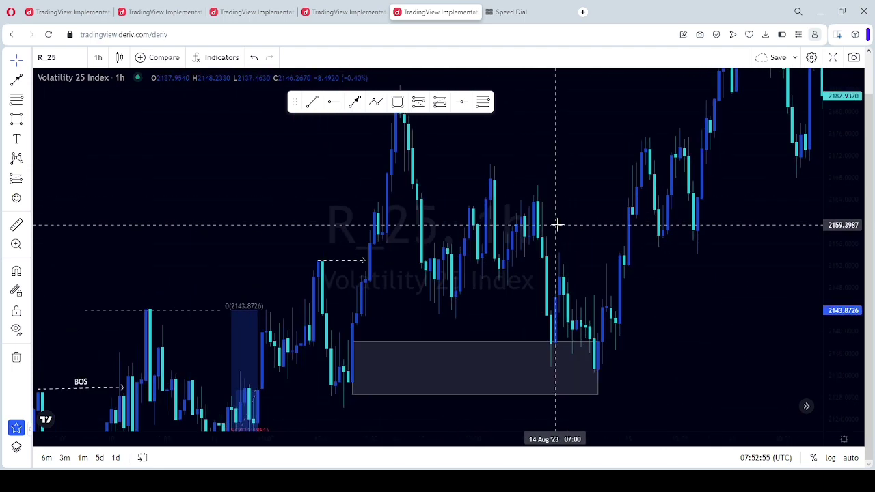
drag(577, 225, 629, 205)
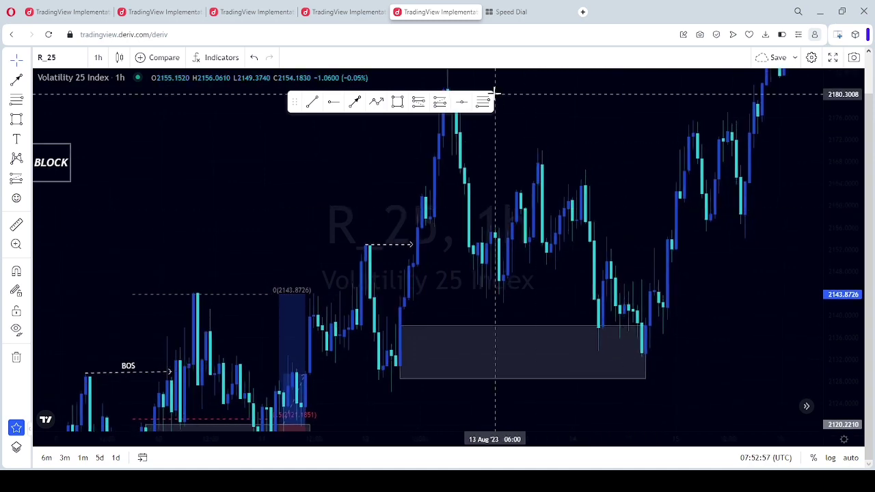
drag(839, 185, 832, 219)
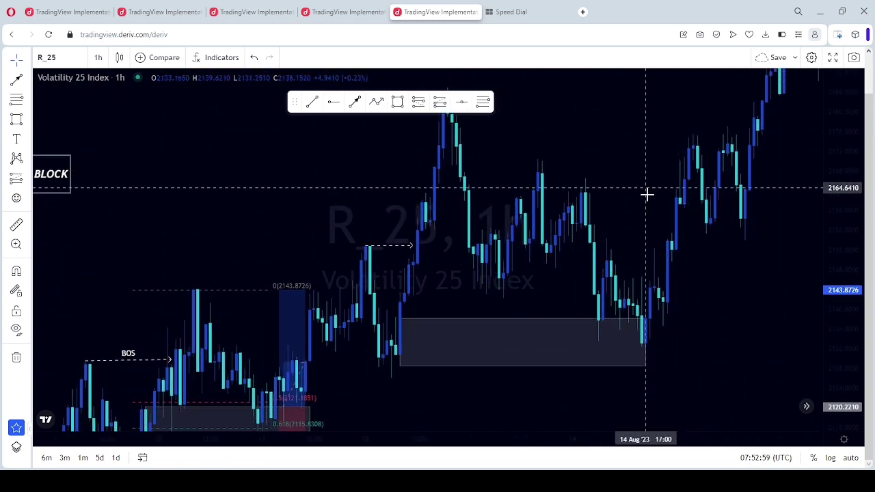
drag(647, 193, 654, 219)
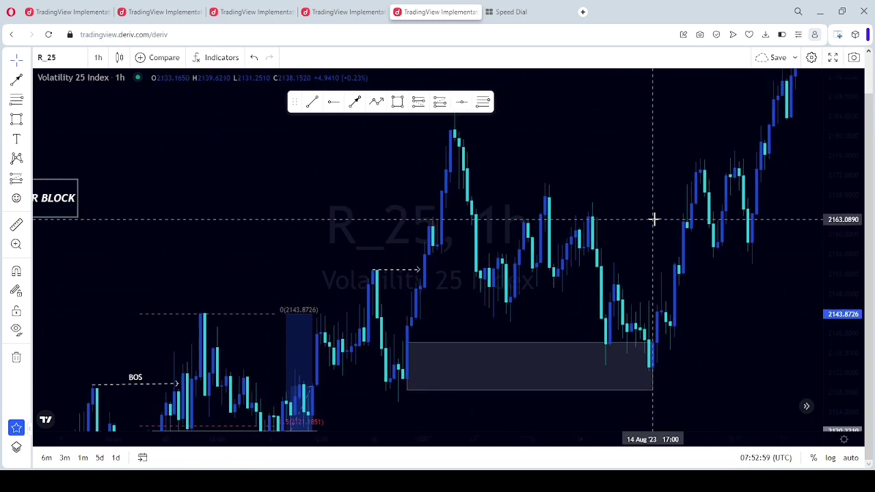
Draw a Fibonacci retracement from the 2127.1711 low to the 2185.2605 high
click(482, 102)
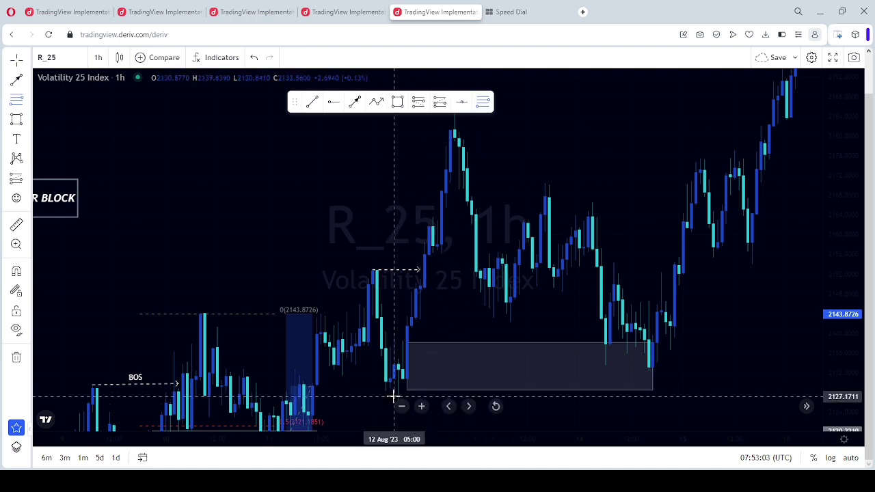
click(394, 397)
click(660, 110)
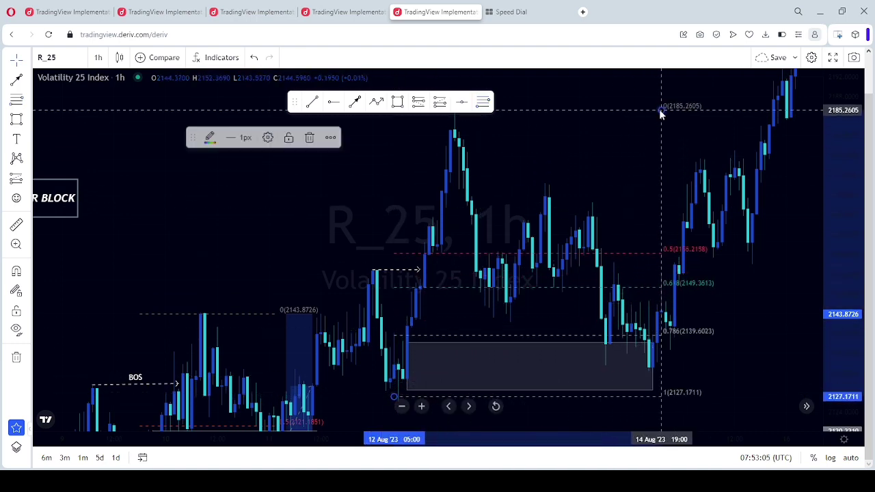
drag(736, 290, 696, 308)
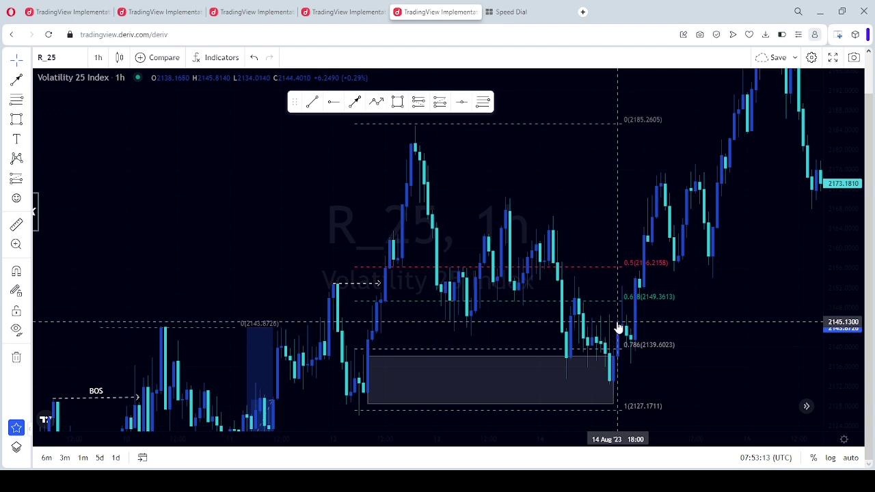
click(616, 376)
drag(688, 353, 631, 342)
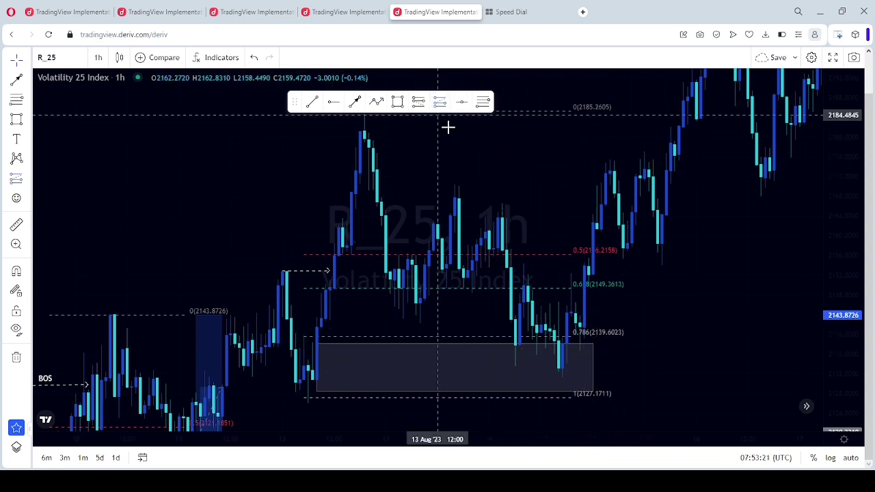
Place a long position with its stop at 2128.06 and entry near 2141.69
click(581, 314)
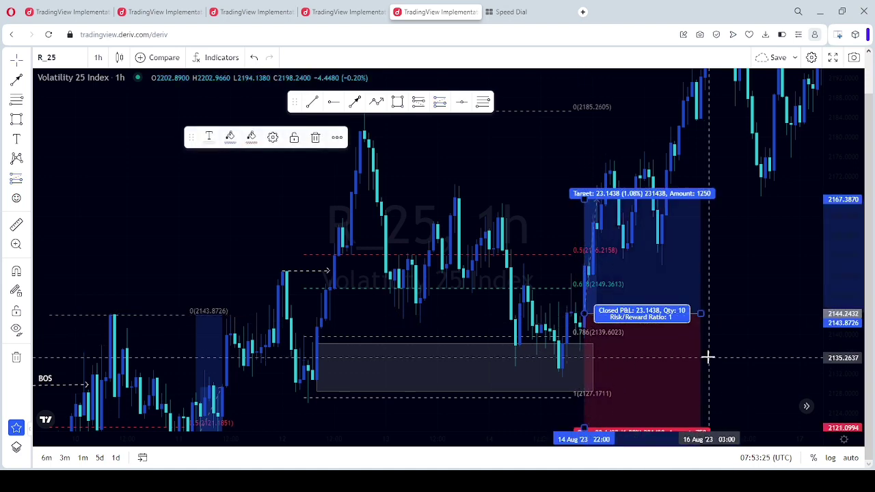
drag(707, 358, 716, 289)
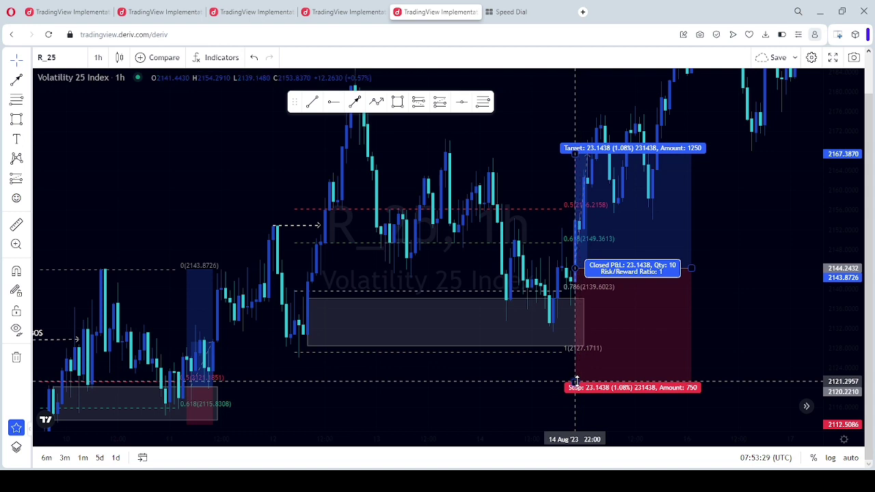
drag(577, 381, 578, 348)
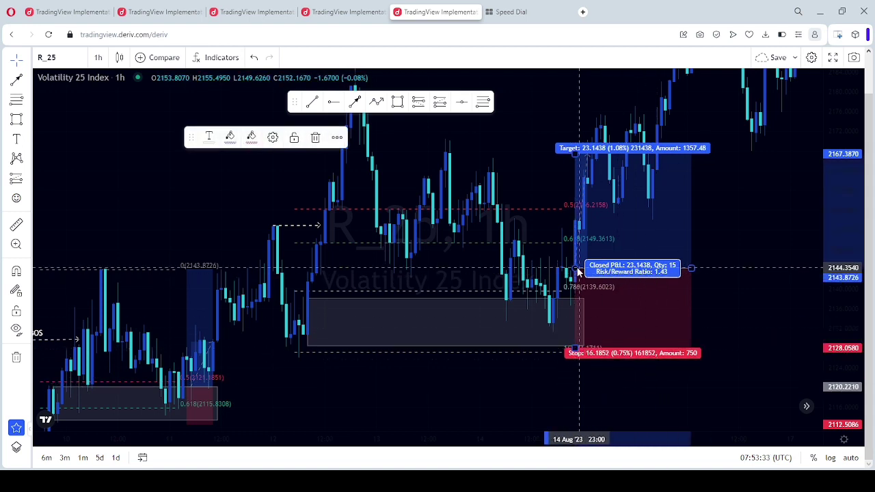
mouse_move(578, 272)
mouse_down()
mouse_move(578, 287)
mouse_move(572, 280)
mouse_up()
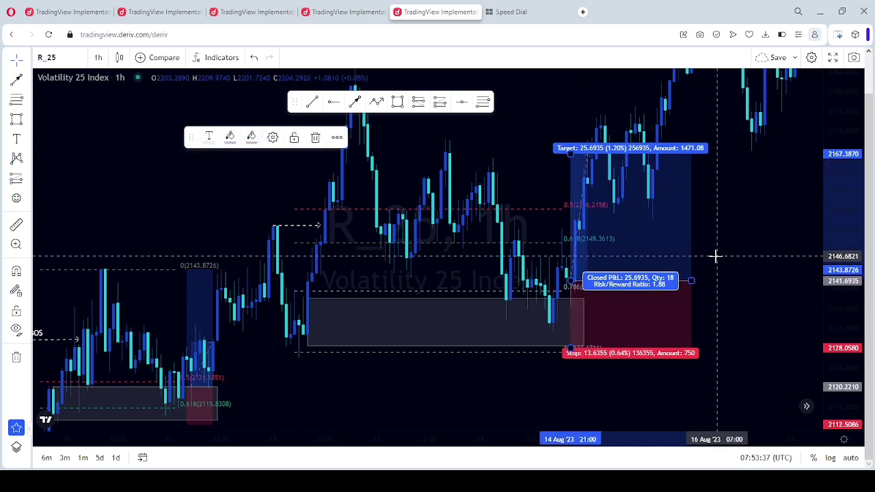
click(708, 231)
drag(706, 231, 682, 260)
scroll(682, 260, down, 1)
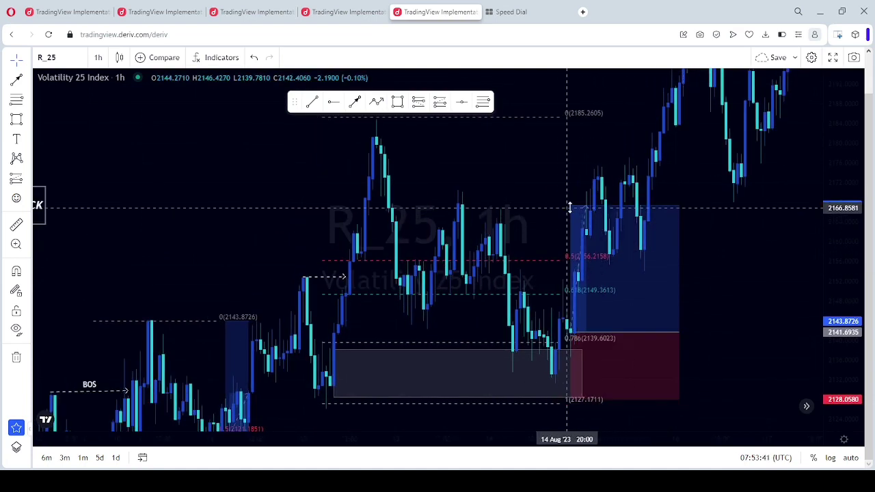
Raise the long position's target to the 2185.04 high, giving a 3.18 risk/reward
drag(573, 206, 573, 194)
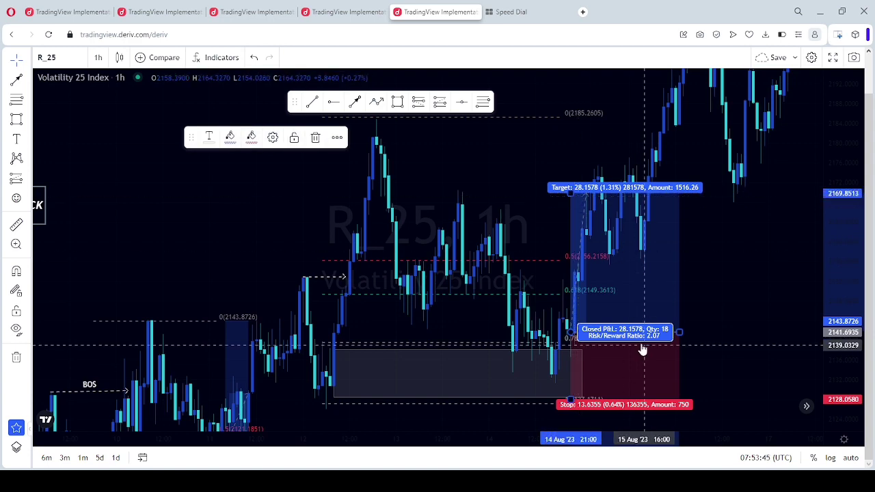
drag(723, 210, 716, 257)
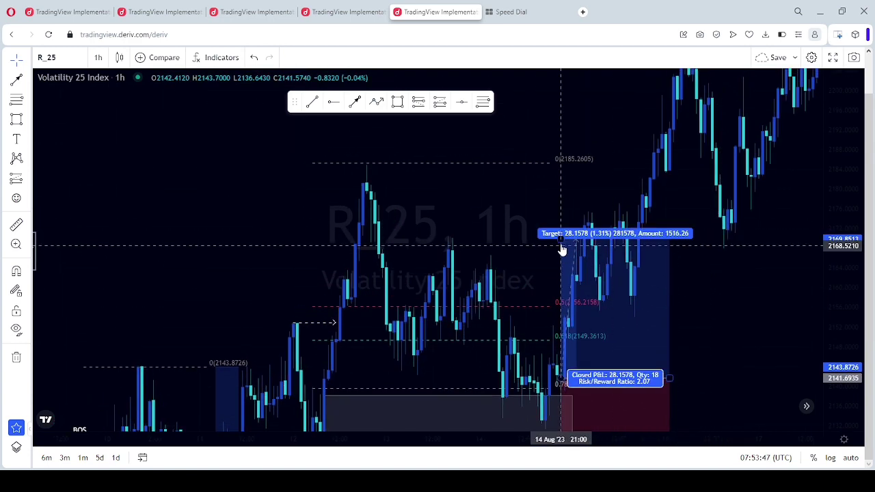
drag(560, 237, 552, 165)
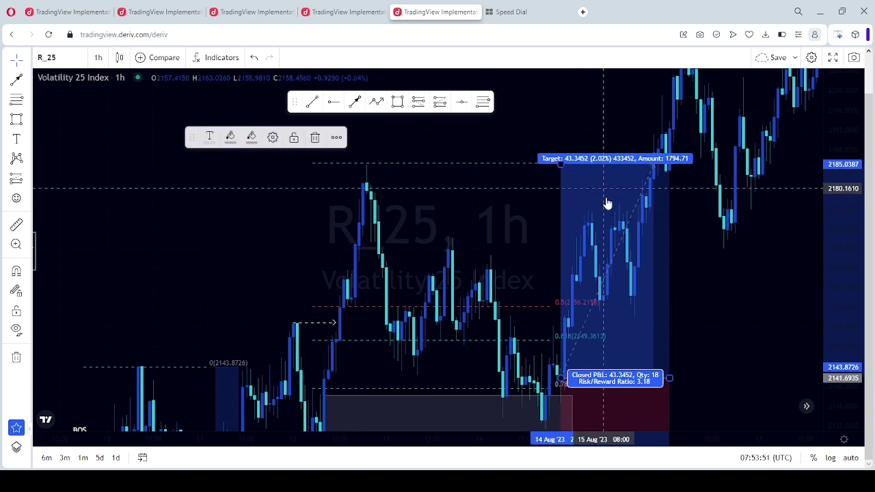
click(547, 303)
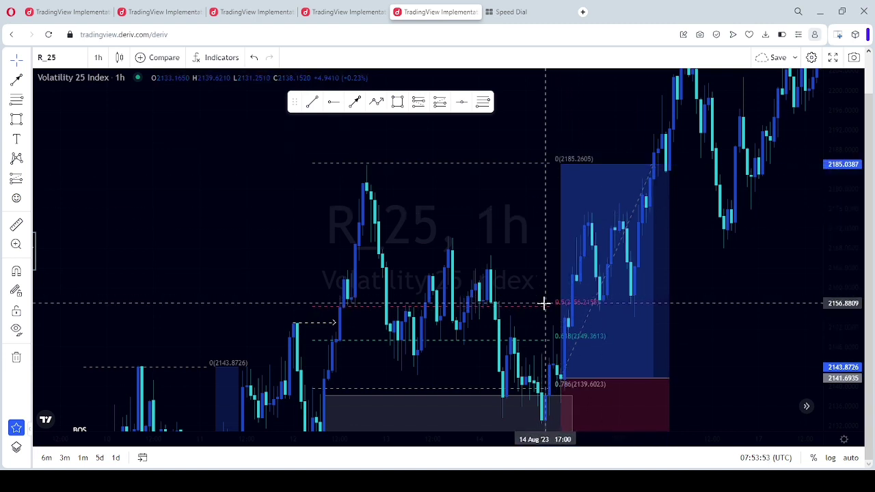
click(547, 313)
key(Escape)
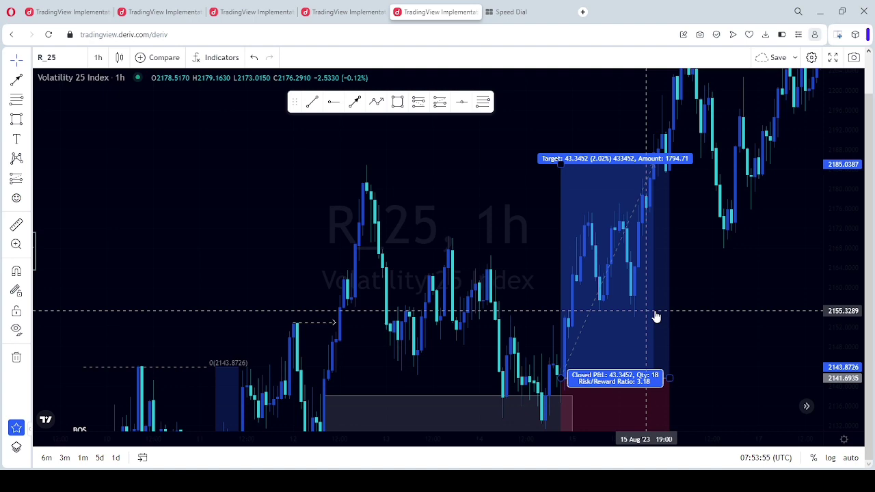
mouse_move(727, 307)
mouse_down()
mouse_move(668, 293)
mouse_move(627, 351)
mouse_move(609, 328)
mouse_move(641, 253)
mouse_move(586, 252)
mouse_move(573, 264)
mouse_up()
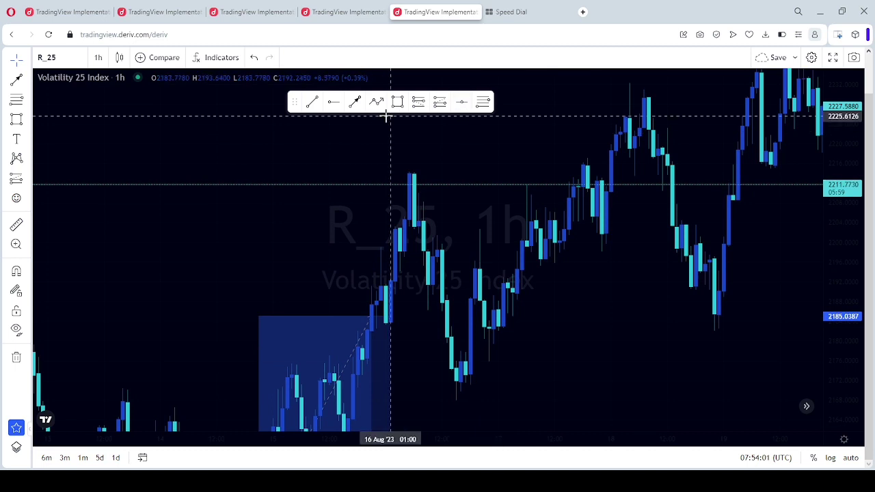
Draw a third BOS line from the swing high near 2213.97 to the breakout candle
click(410, 175)
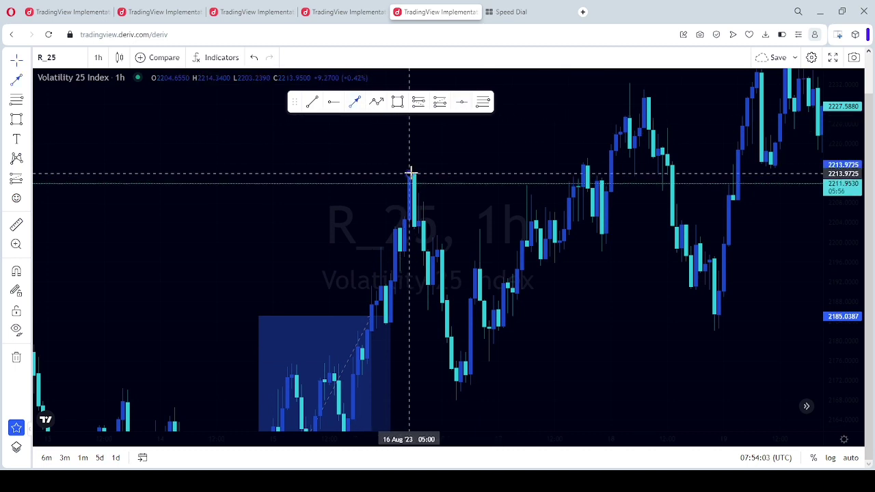
click(580, 177)
drag(635, 216, 580, 223)
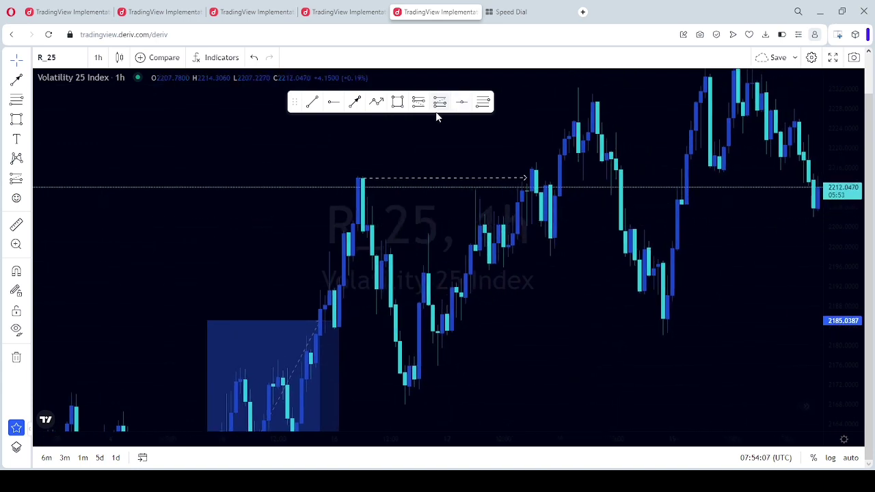
Draw a Fibonacci retracement from the 2168.4176 low to the 2232.7032 high
mouse_move(422, 408)
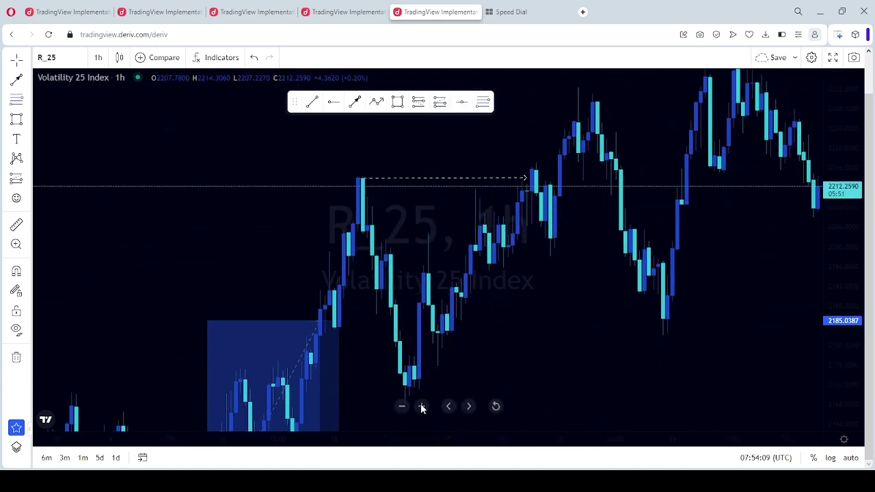
drag(858, 253, 844, 301)
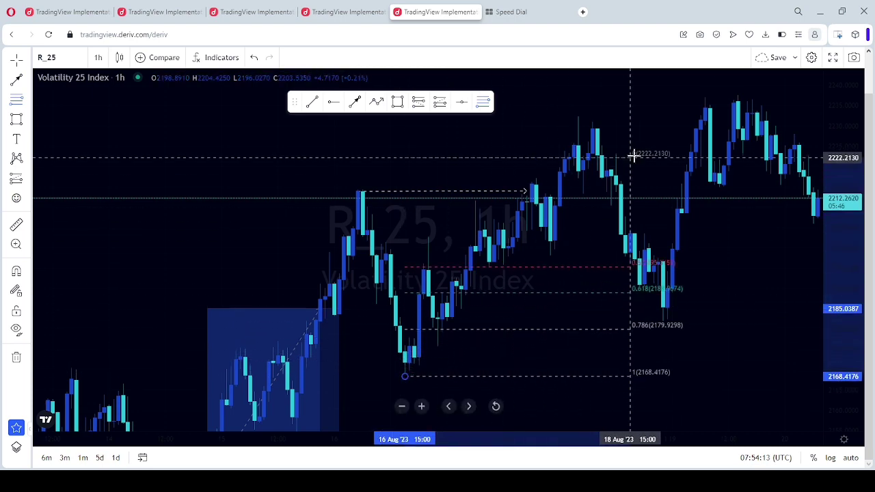
click(658, 117)
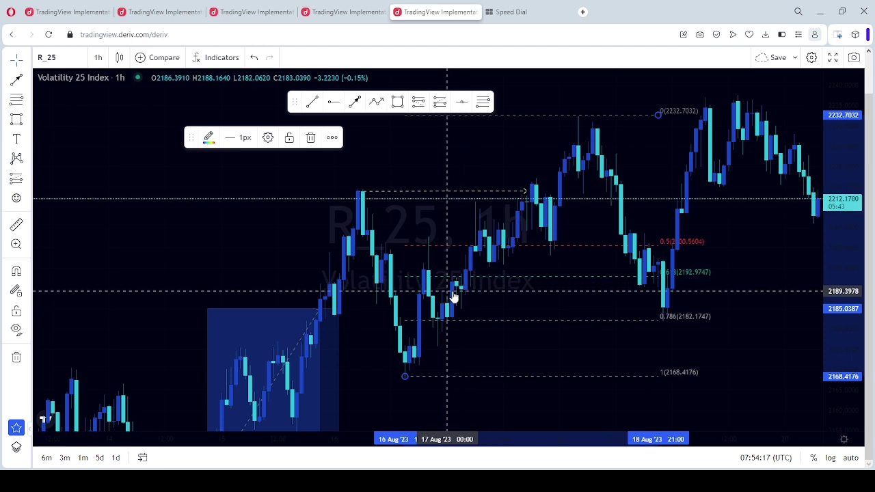
click(521, 307)
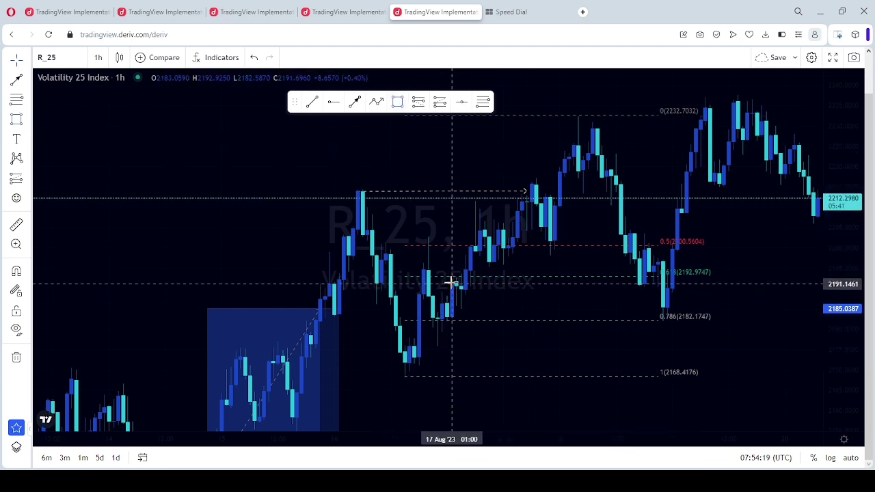
Box the 0.618–0.786 order block and add a long position: entry 2193.57, stop 2181.06, target 2229.34
mouse_move(452, 277)
mouse_down()
mouse_move(713, 293)
mouse_move(692, 321)
mouse_move(680, 319)
mouse_move(697, 305)
mouse_move(644, 322)
mouse_up()
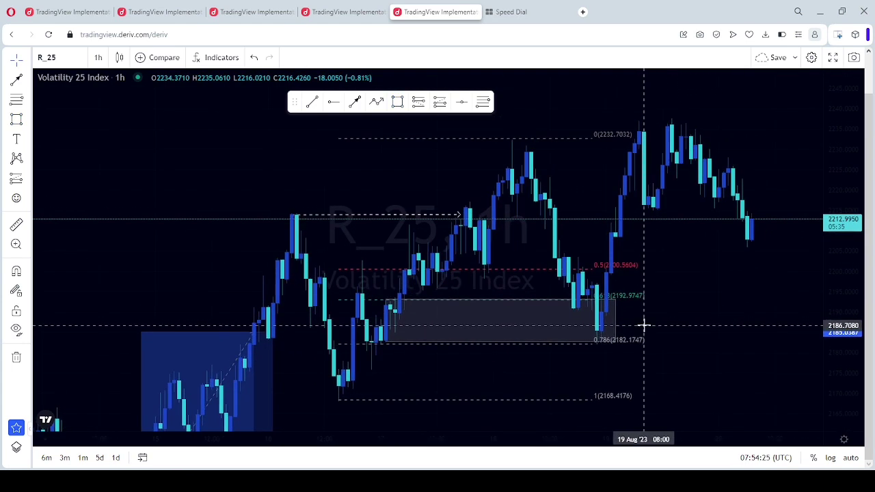
click(444, 105)
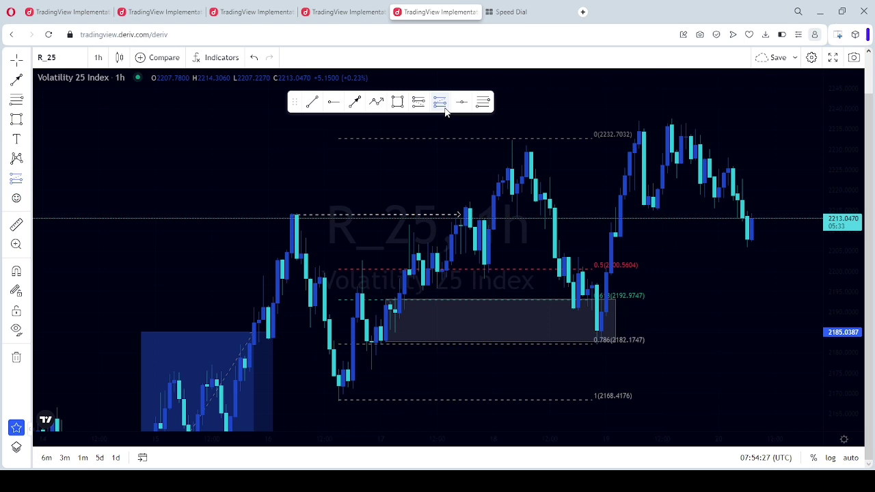
click(602, 298)
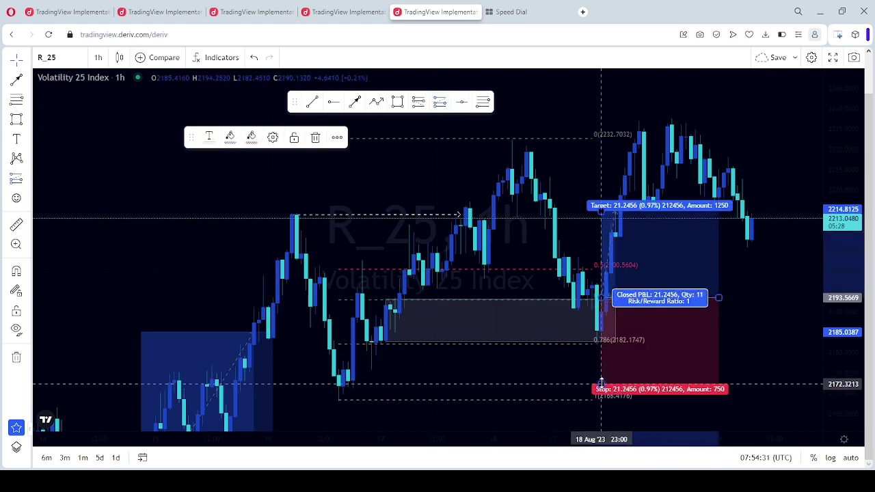
drag(602, 384, 608, 351)
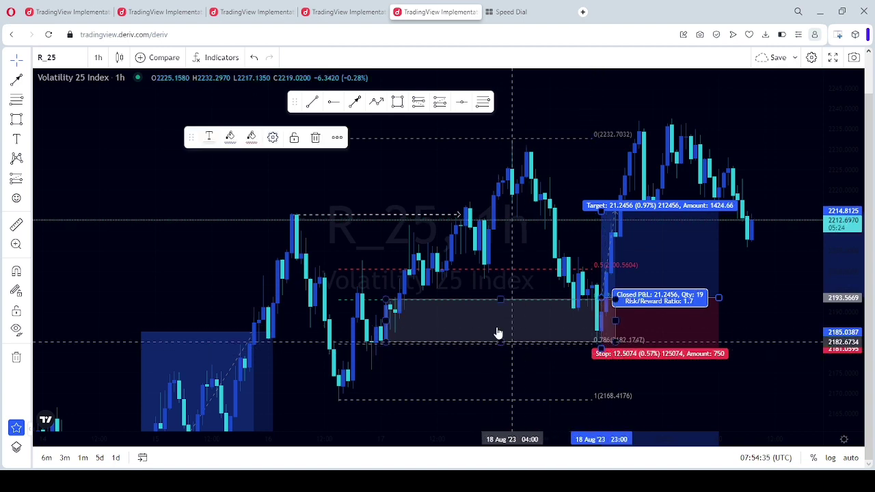
click(541, 360)
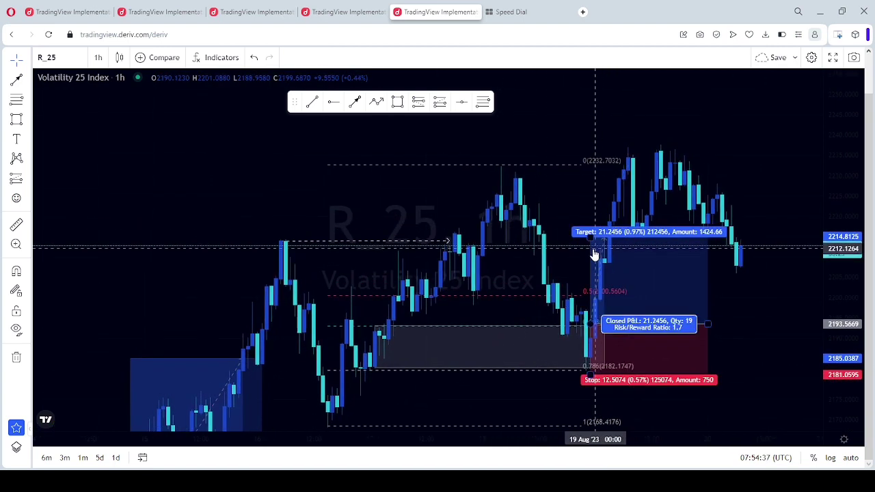
mouse_move(591, 239)
mouse_down()
mouse_move(581, 171)
mouse_move(580, 178)
mouse_up()
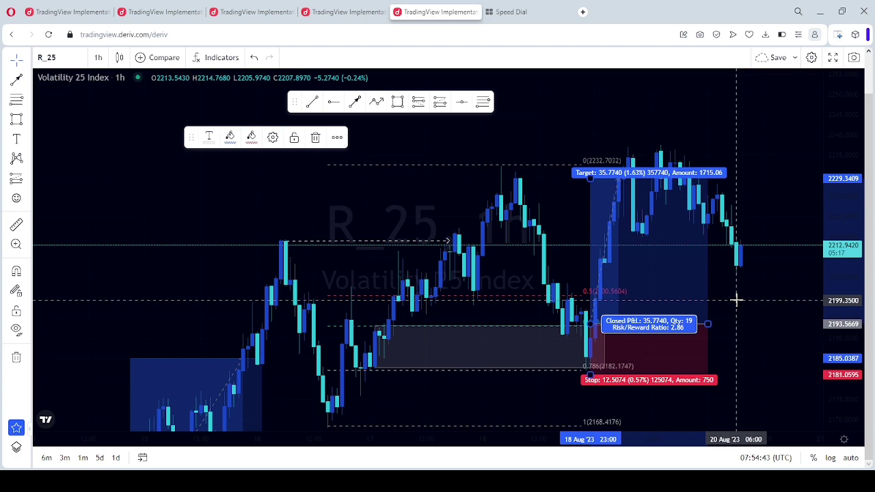
drag(734, 290, 631, 296)
scroll(697, 308, down, 3)
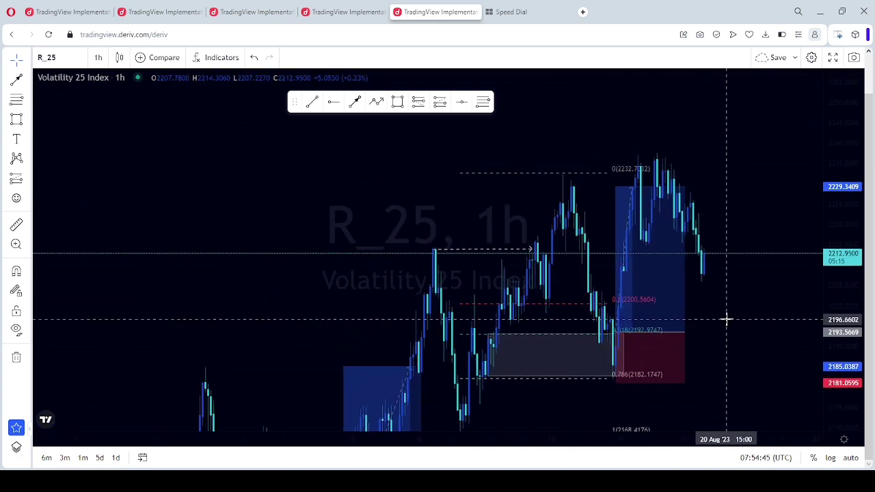
mouse_move(727, 319)
mouse_down()
mouse_move(609, 278)
mouse_move(668, 238)
mouse_up()
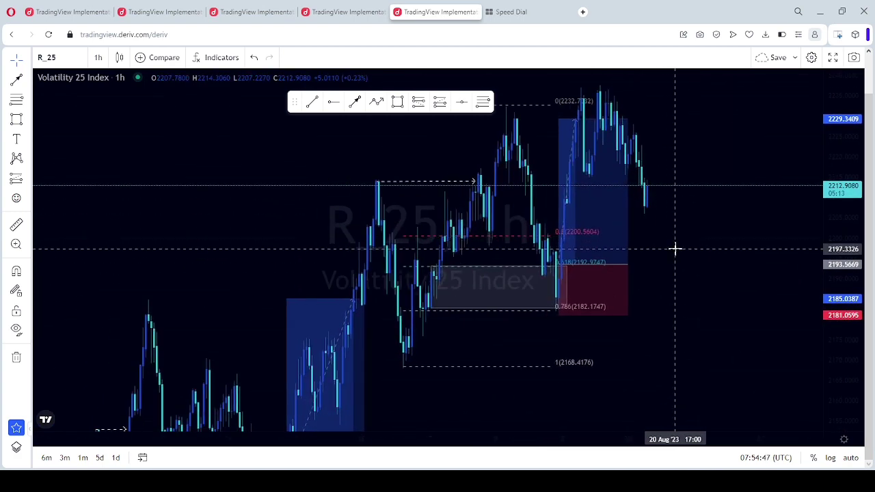
scroll(676, 249, up, 1)
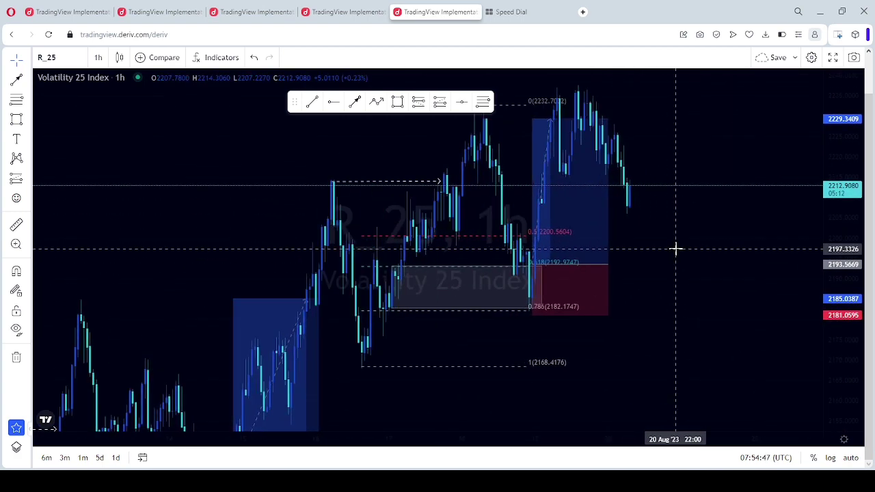
click(59, 12)
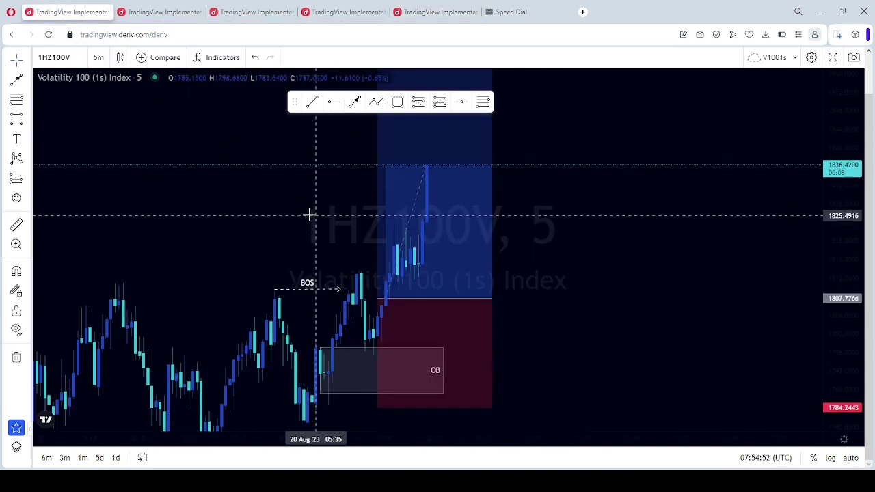
scroll(307, 213, up, 2)
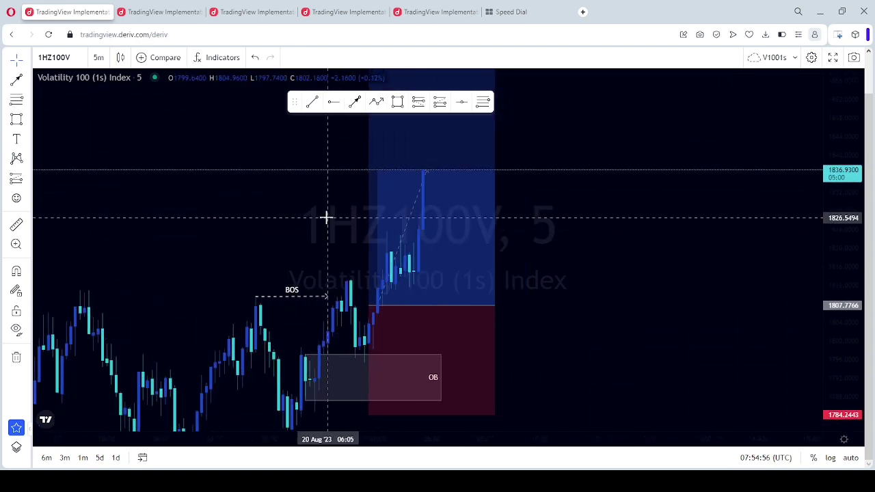
drag(326, 218, 372, 197)
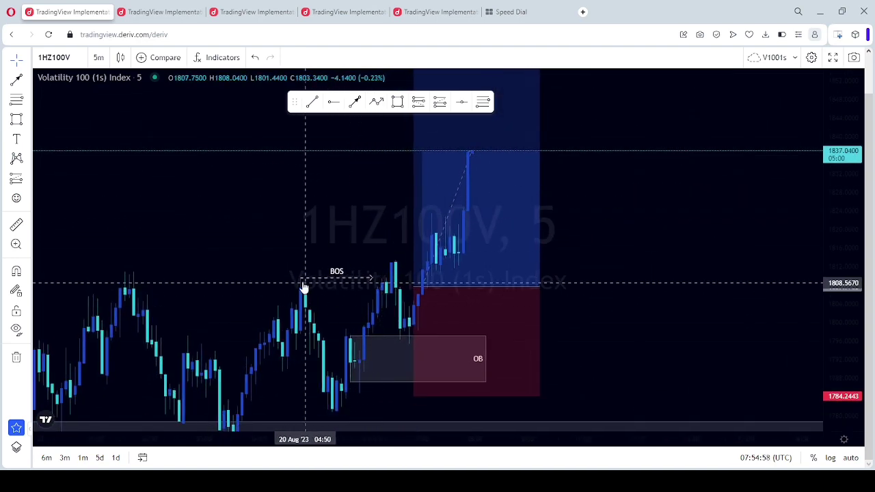
click(361, 362)
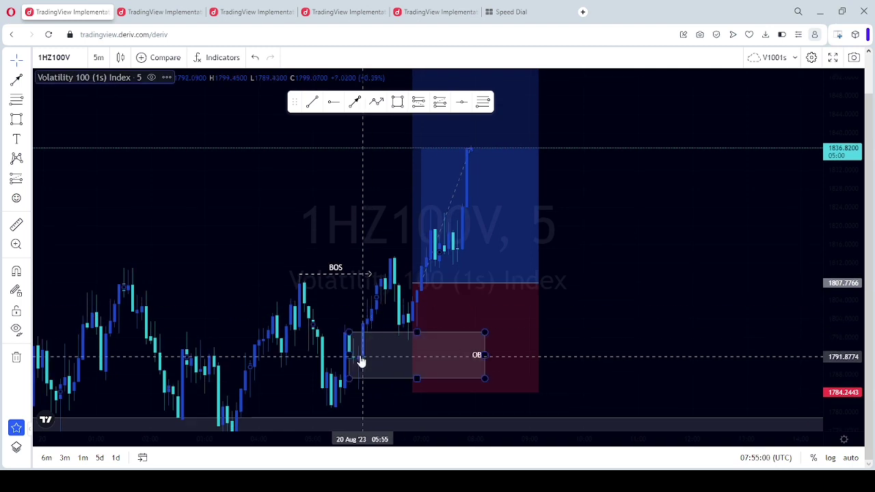
click(506, 361)
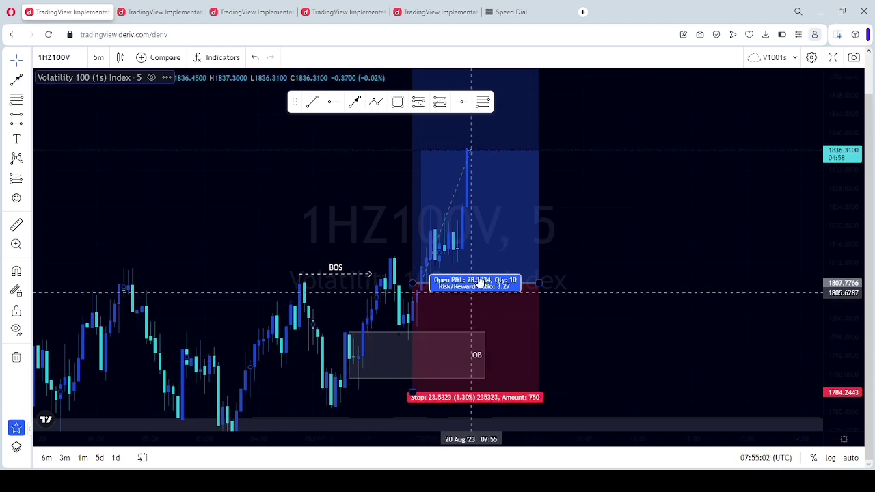
click(577, 297)
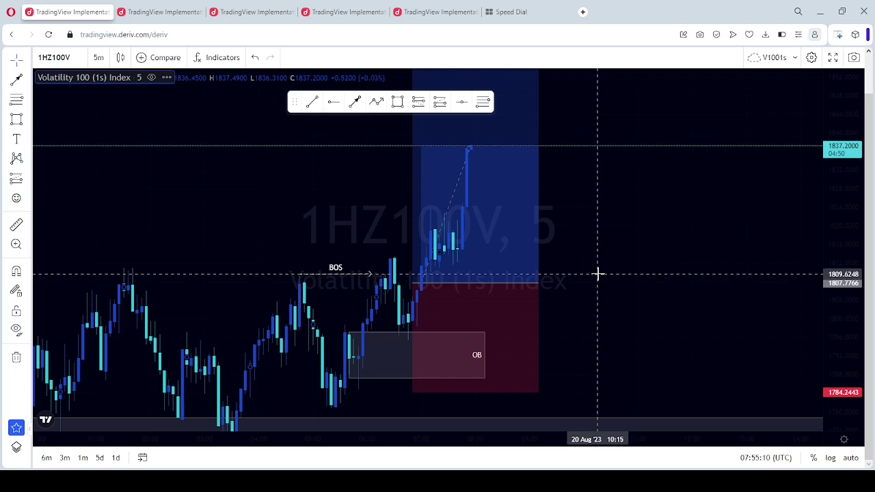
click(429, 11)
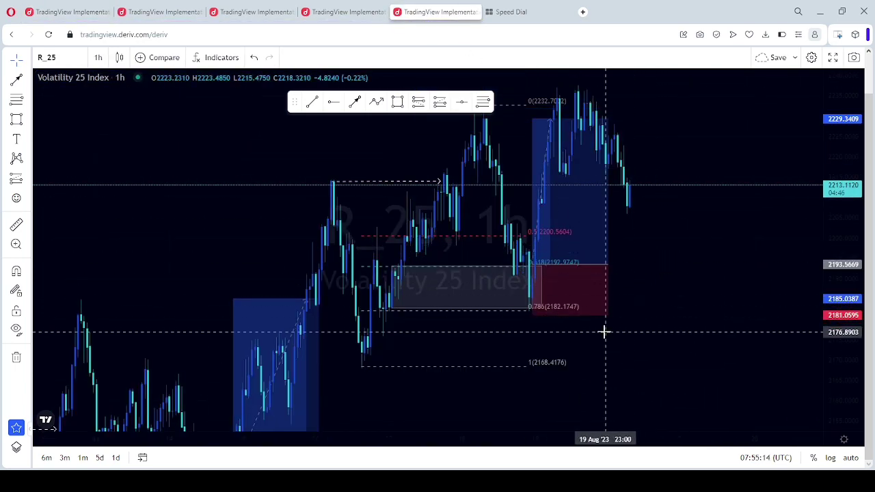
drag(616, 325, 679, 279)
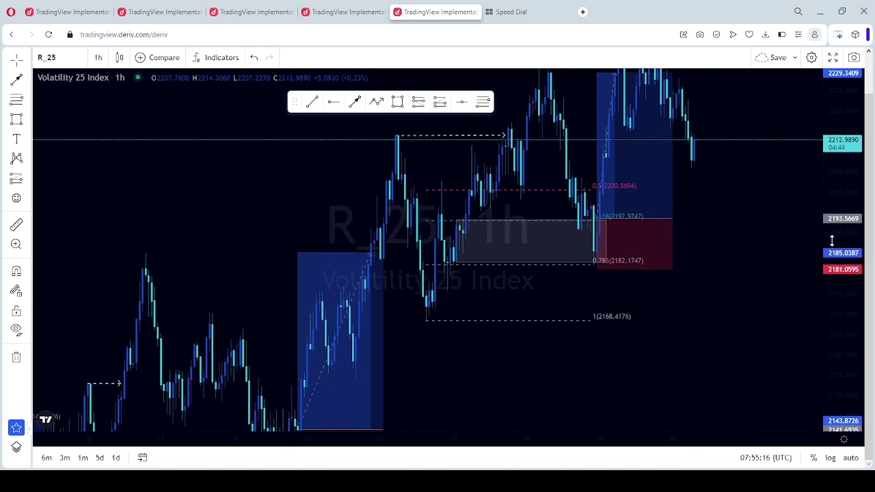
drag(833, 240, 707, 297)
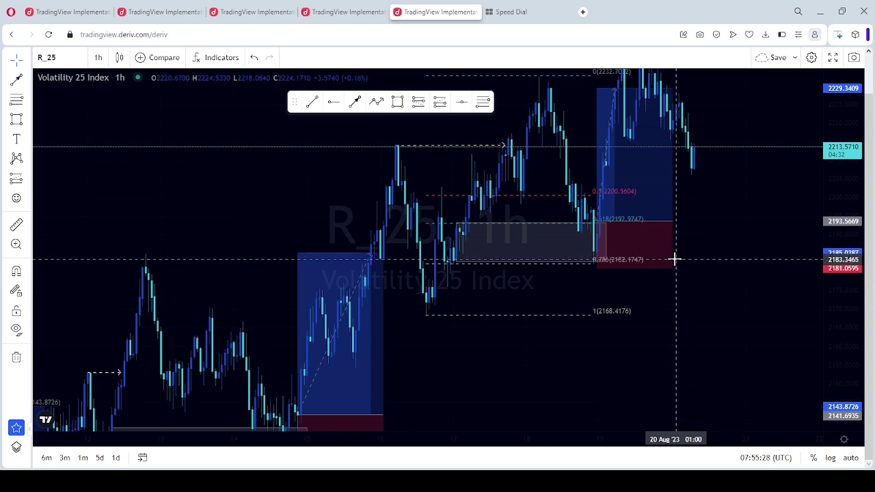
scroll(668, 268, down, 1)
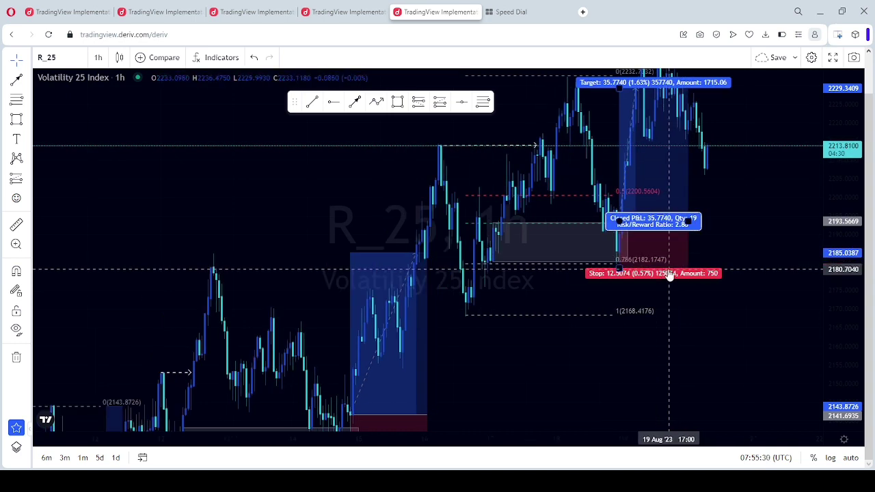
scroll(670, 284, up, 1)
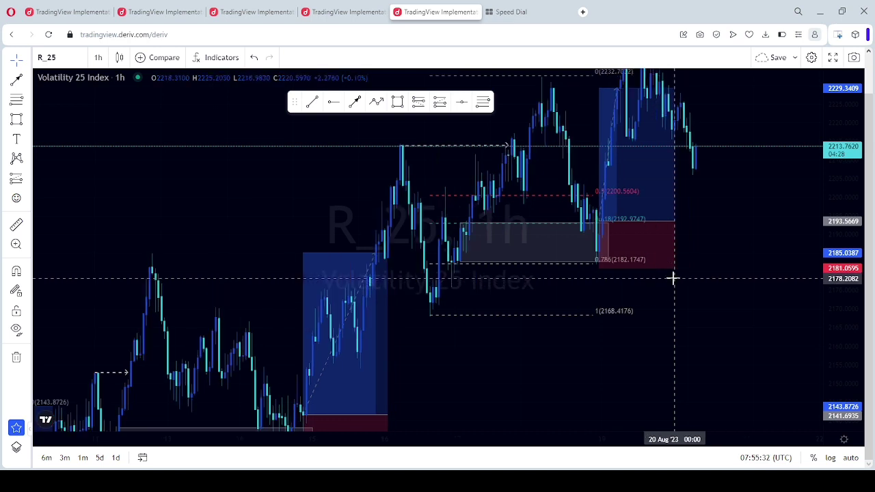